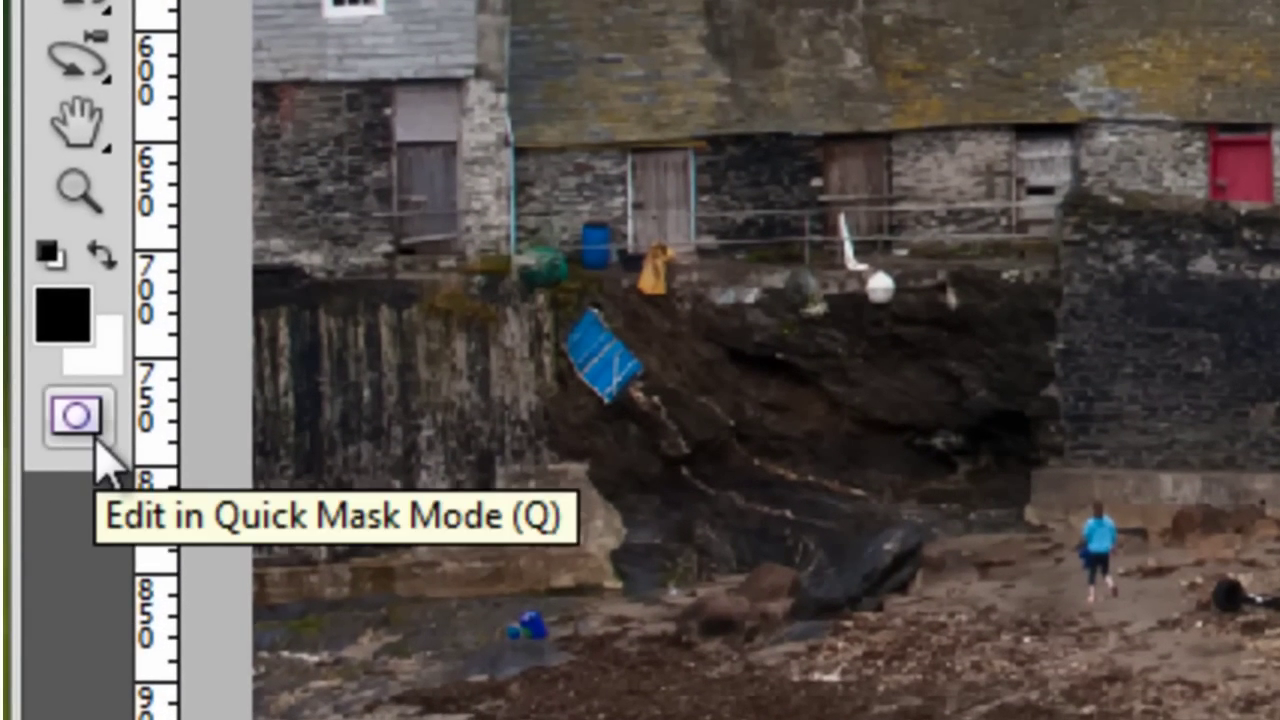
# Step: Mask all but the beach band with a reflected Quick Mask gradient, then convert it to a selection
pyautogui.click(97, 438)
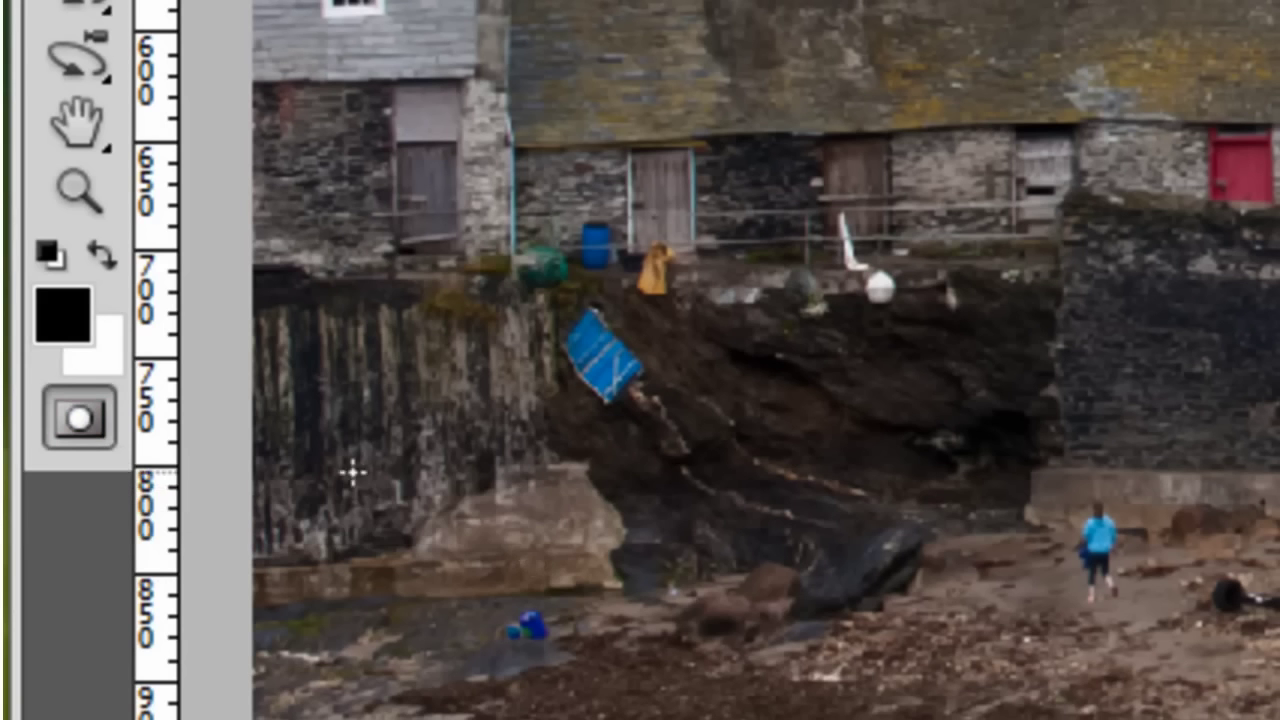
pyautogui.click(60, 438)
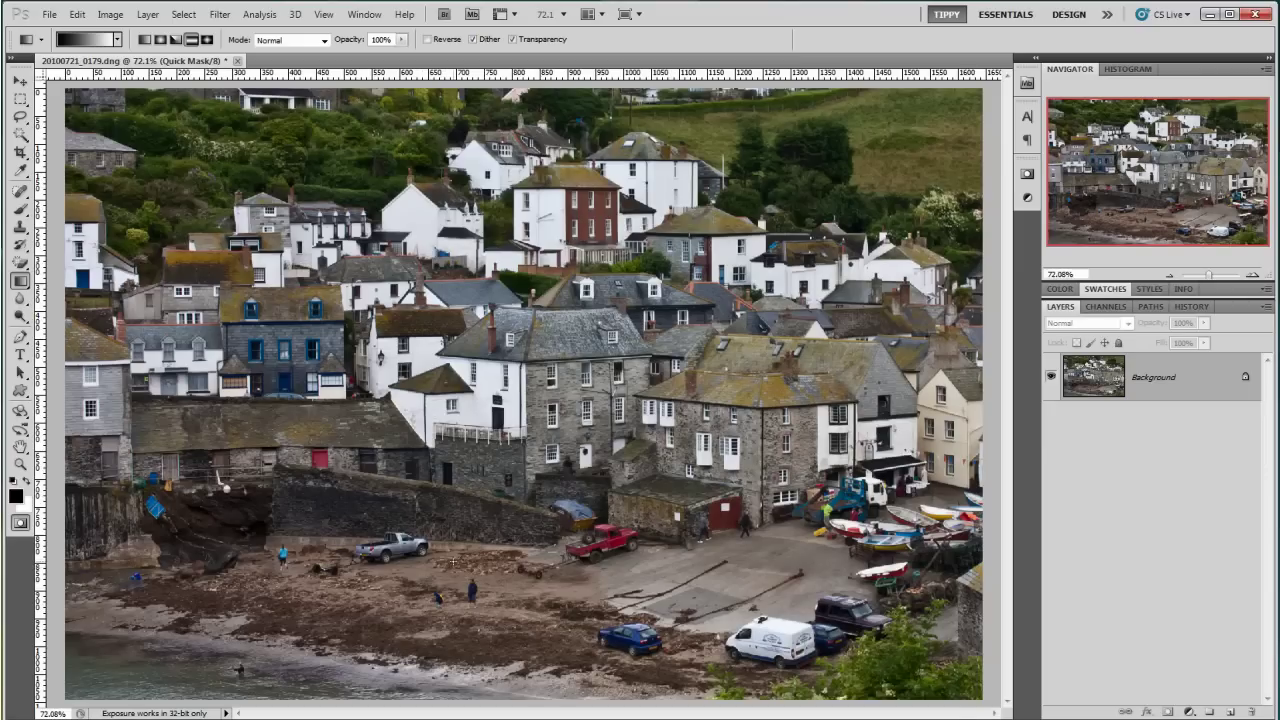
pyautogui.moveTo(454, 560); pyautogui.dragTo(454, 632)
pyautogui.moveTo(454, 632); pyautogui.dragTo(455, 630)
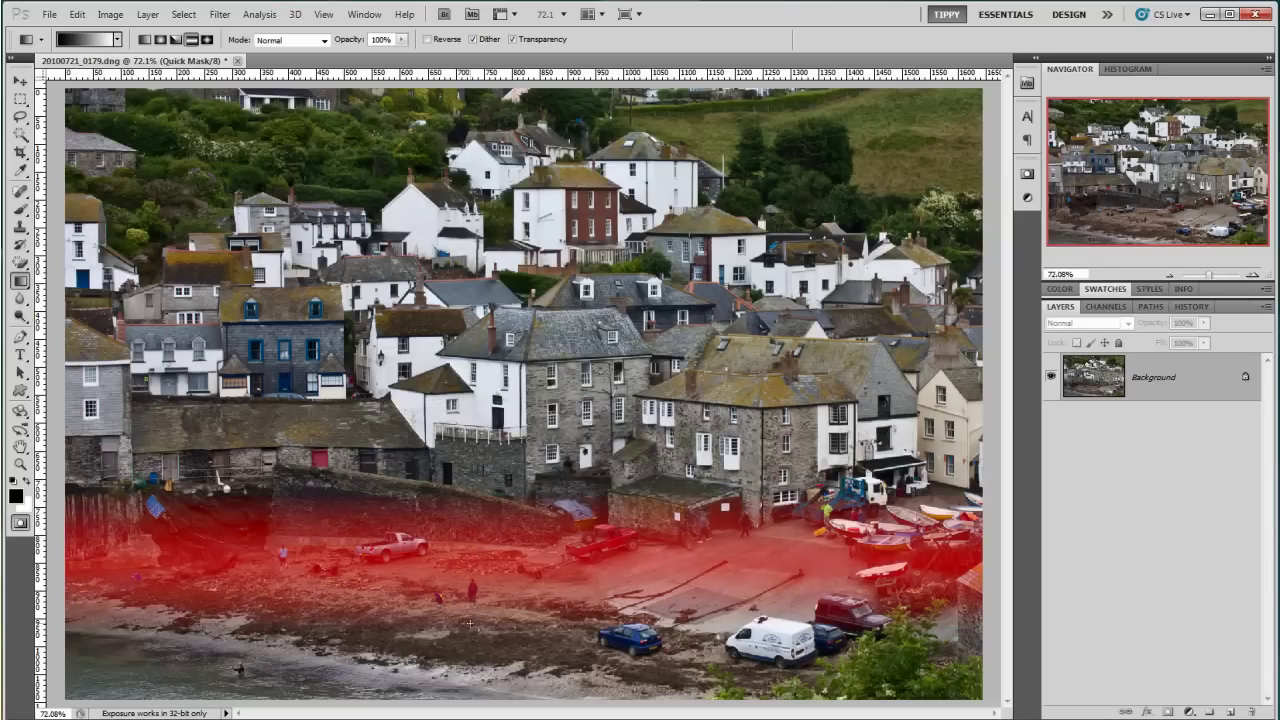
pyautogui.press('q')
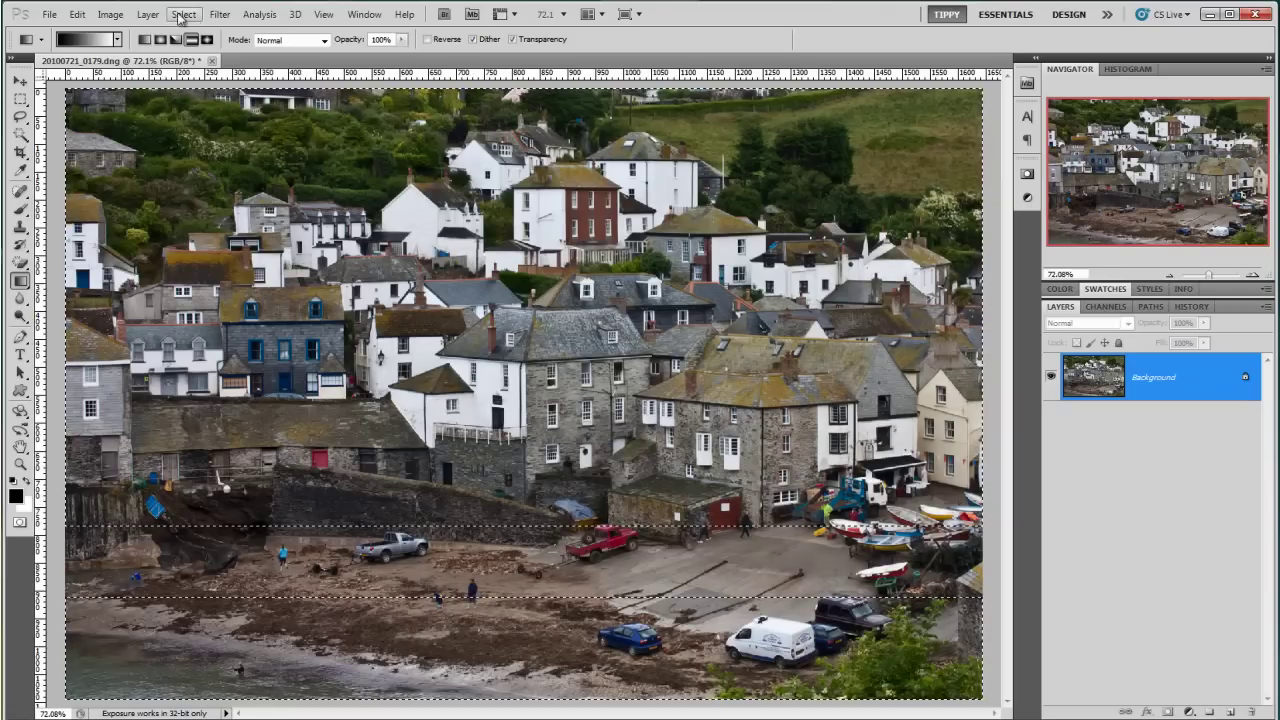
# Step: Apply Lens Blur with radius 13 to the areas outside the beach band
pyautogui.click(231, 17)
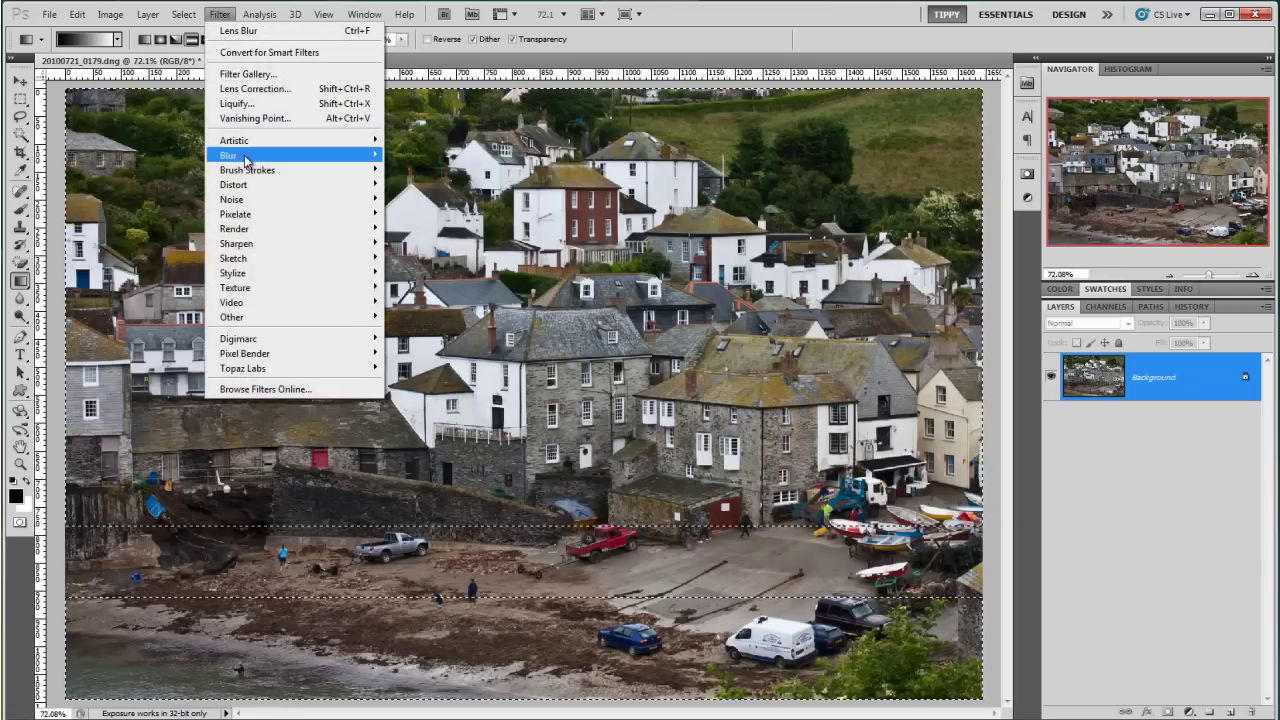
pyautogui.moveTo(245, 162)
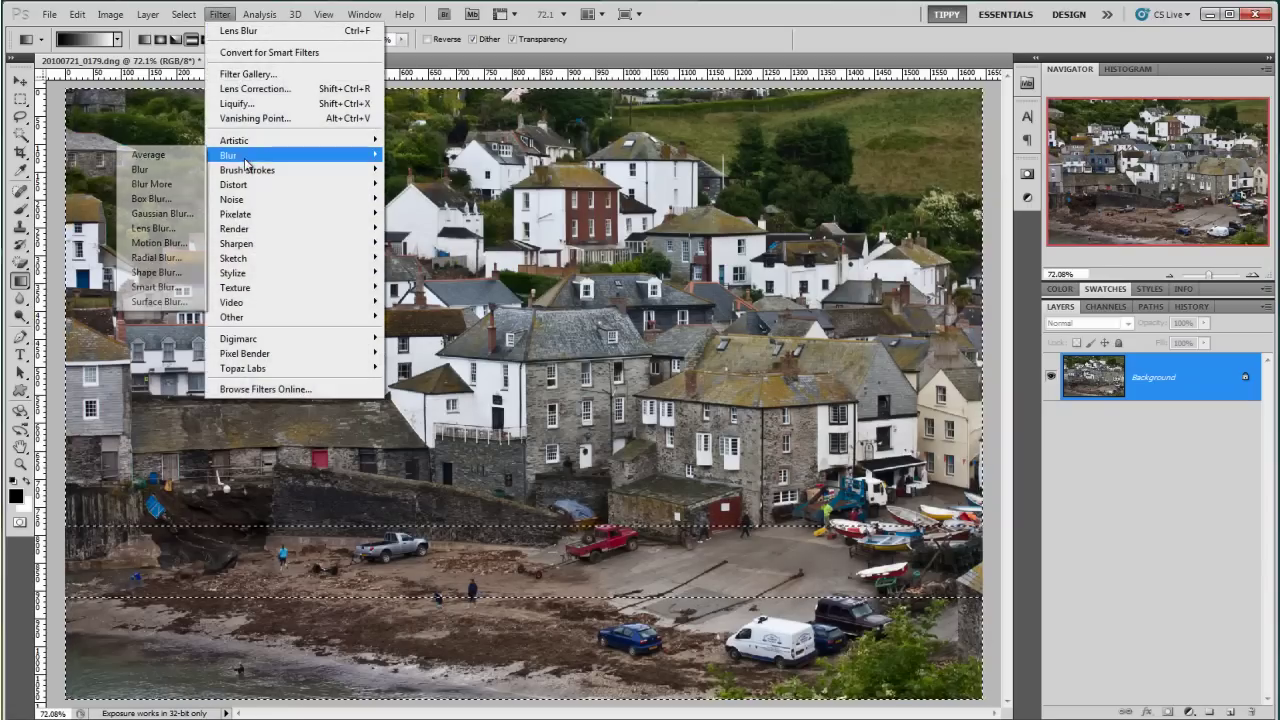
pyautogui.click(173, 236)
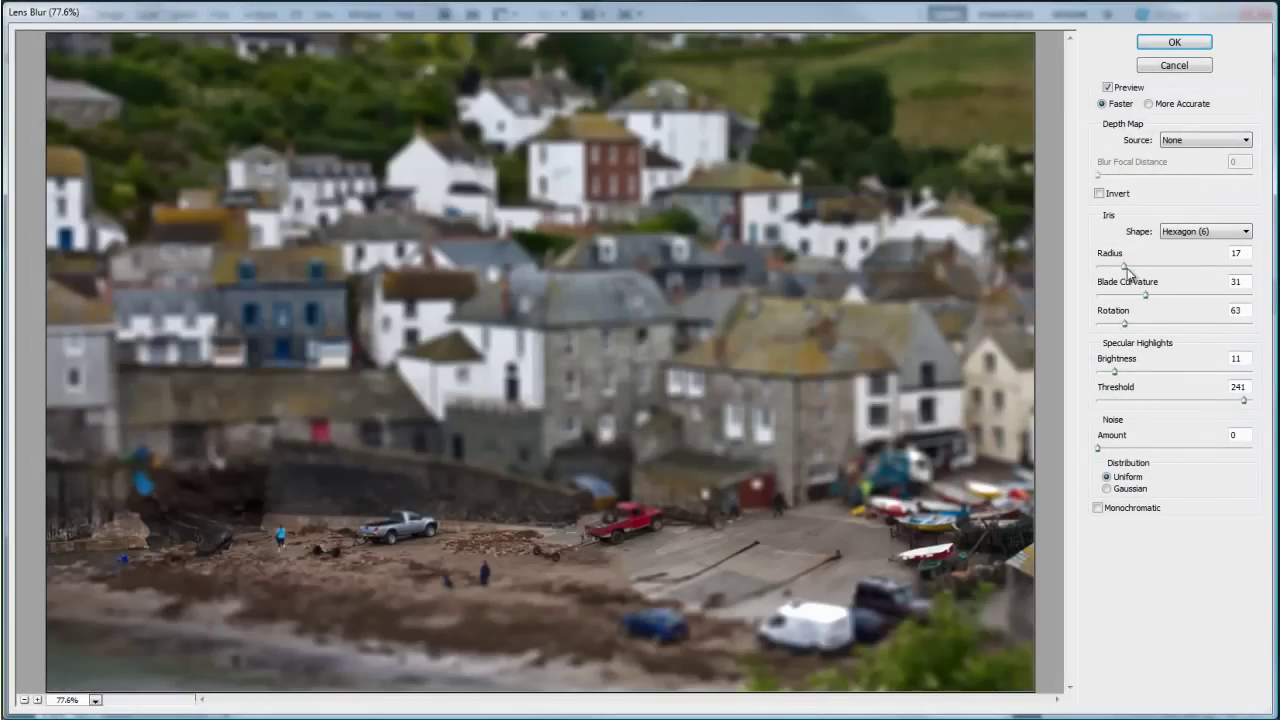
pyautogui.moveTo(1126, 268); pyautogui.dragTo(1166, 268)
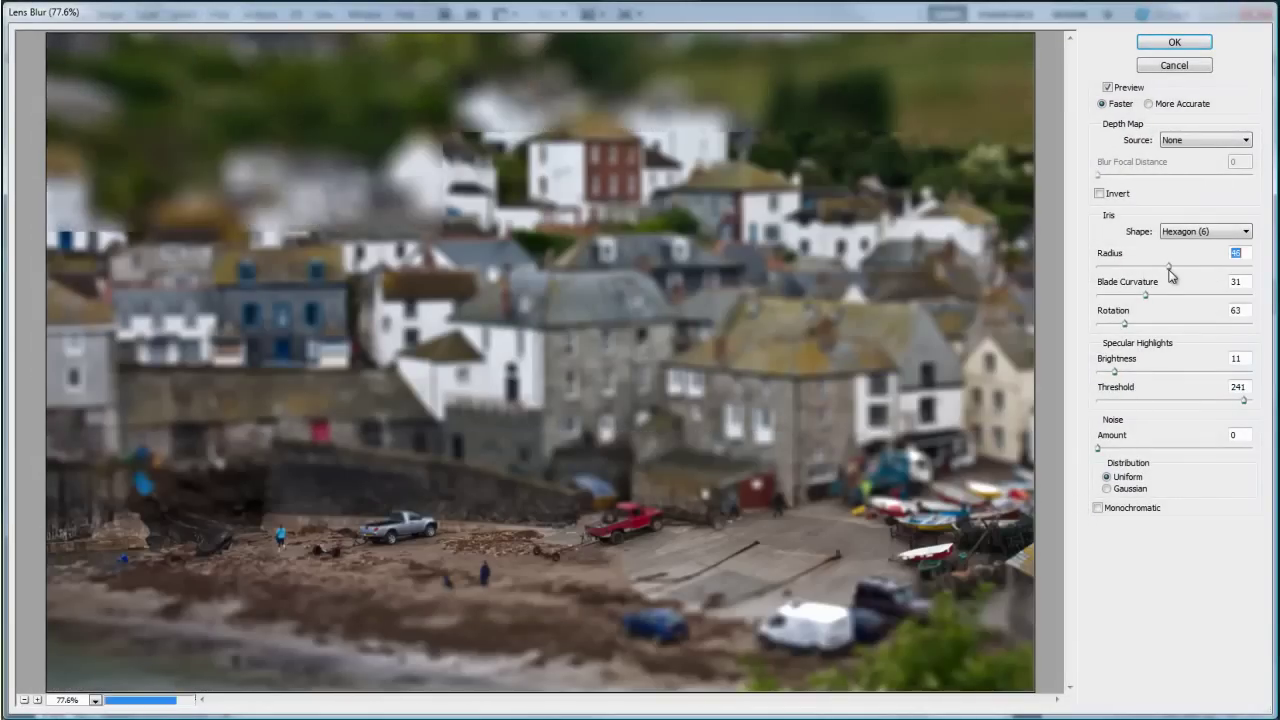
pyautogui.click(1119, 268)
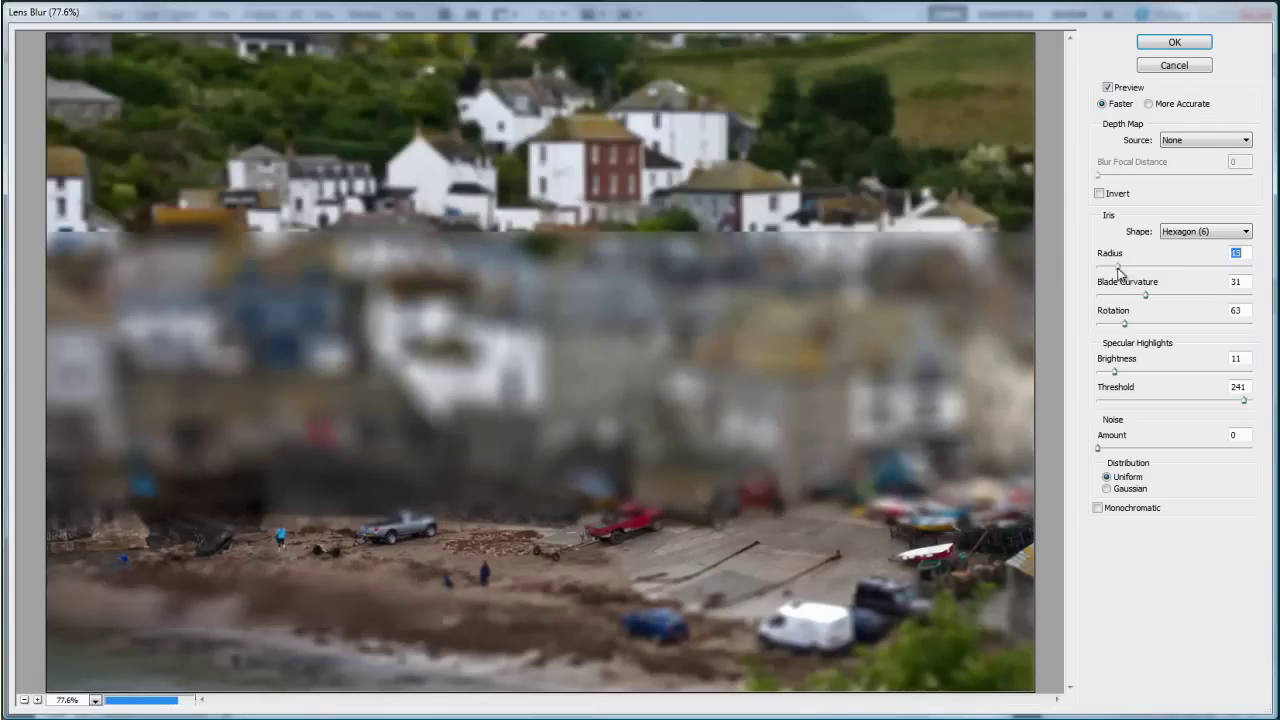
pyautogui.moveTo(1119, 268); pyautogui.dragTo(1127, 268)
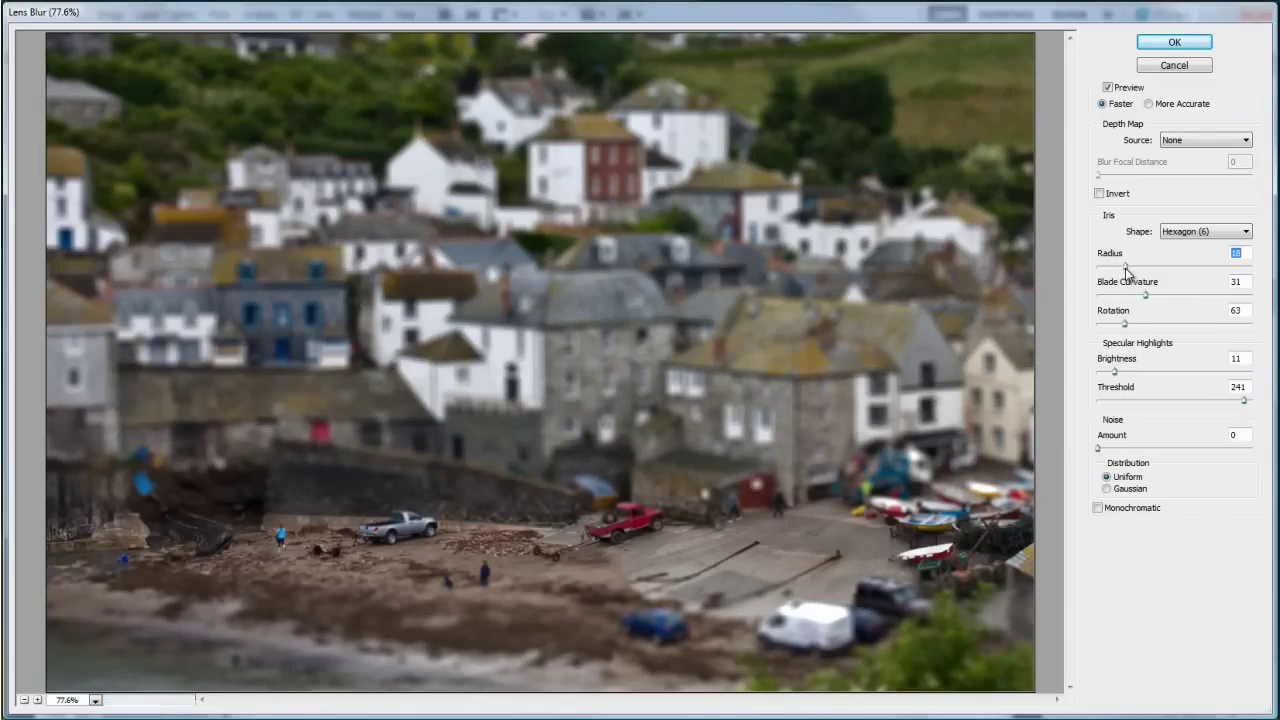
pyautogui.moveTo(1127, 270); pyautogui.dragTo(1127, 273)
pyautogui.click(1150, 48)
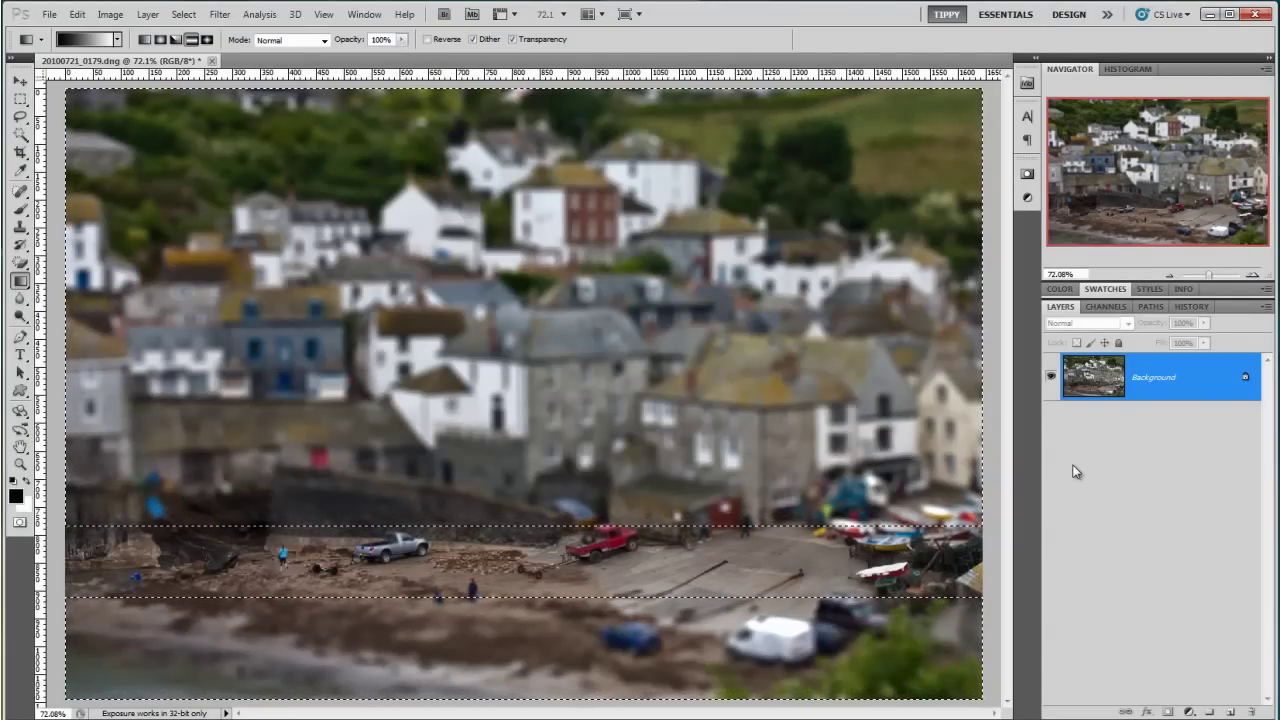
# Step: Deselect and add a Vibrance adjustment layer with Vibrance 100 and Saturation +22
pyautogui.hotkey('ctrl', 'd')
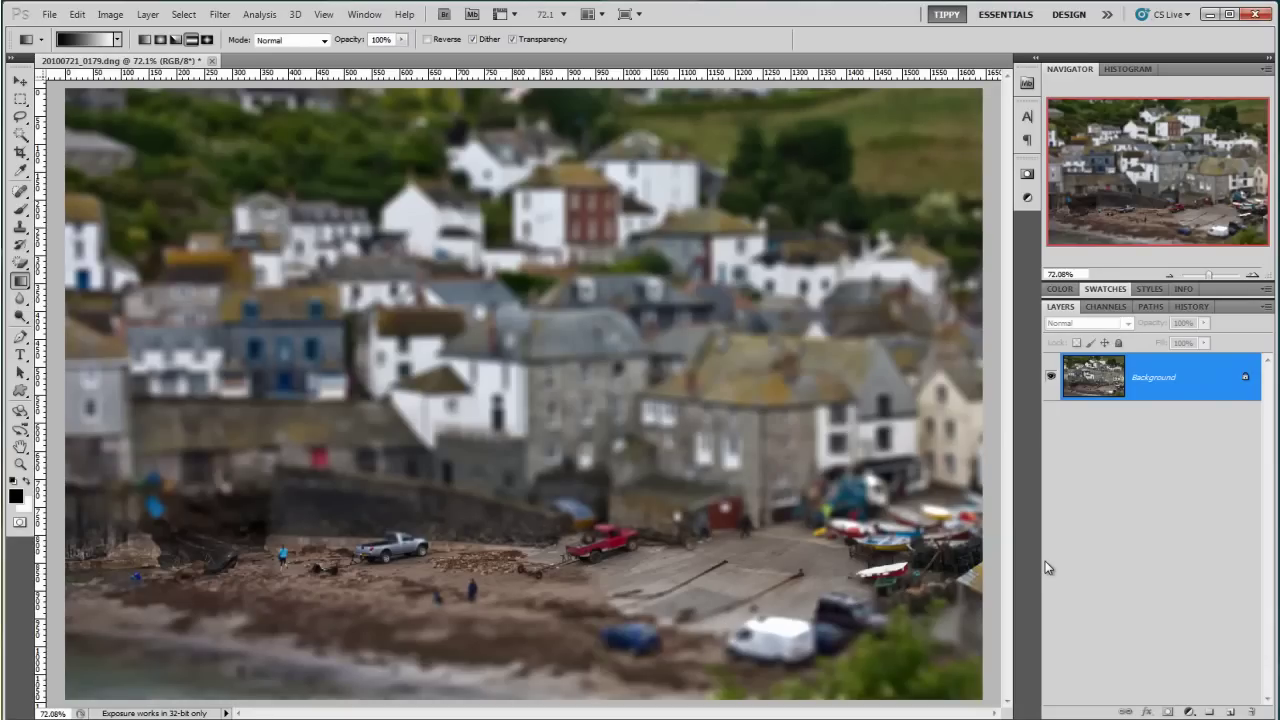
pyautogui.click(1190, 712)
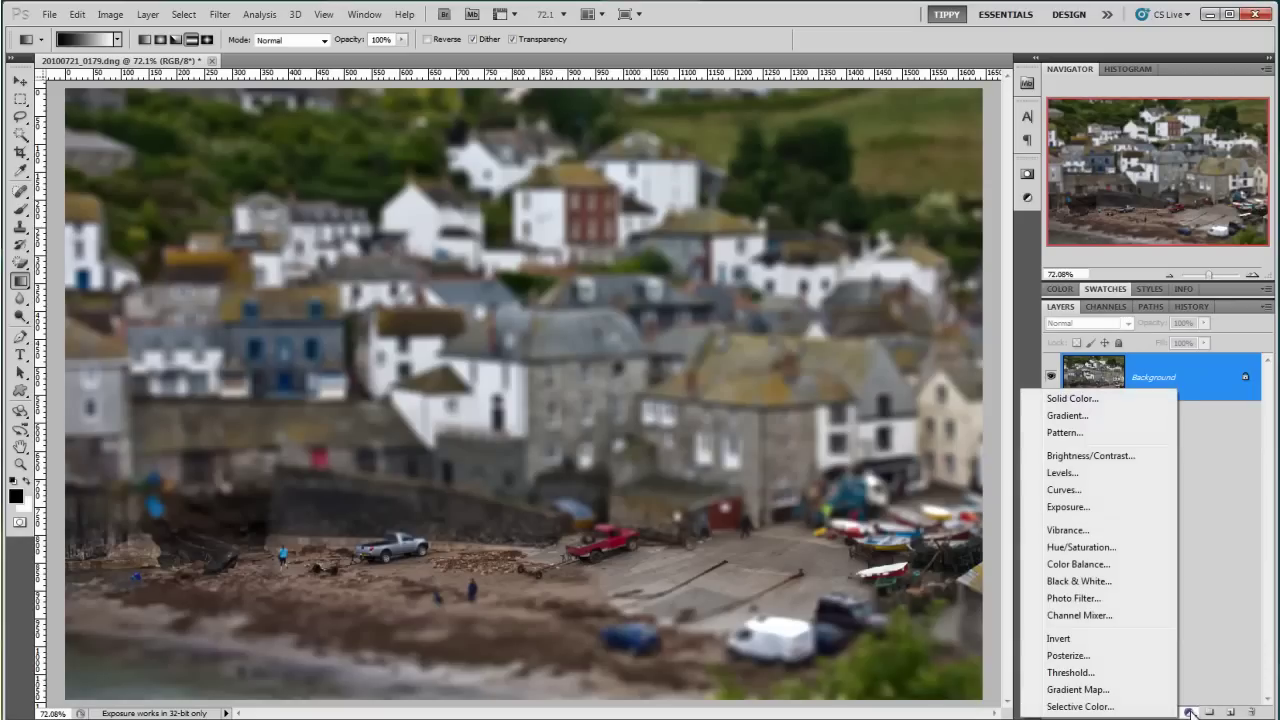
pyautogui.click(1098, 530)
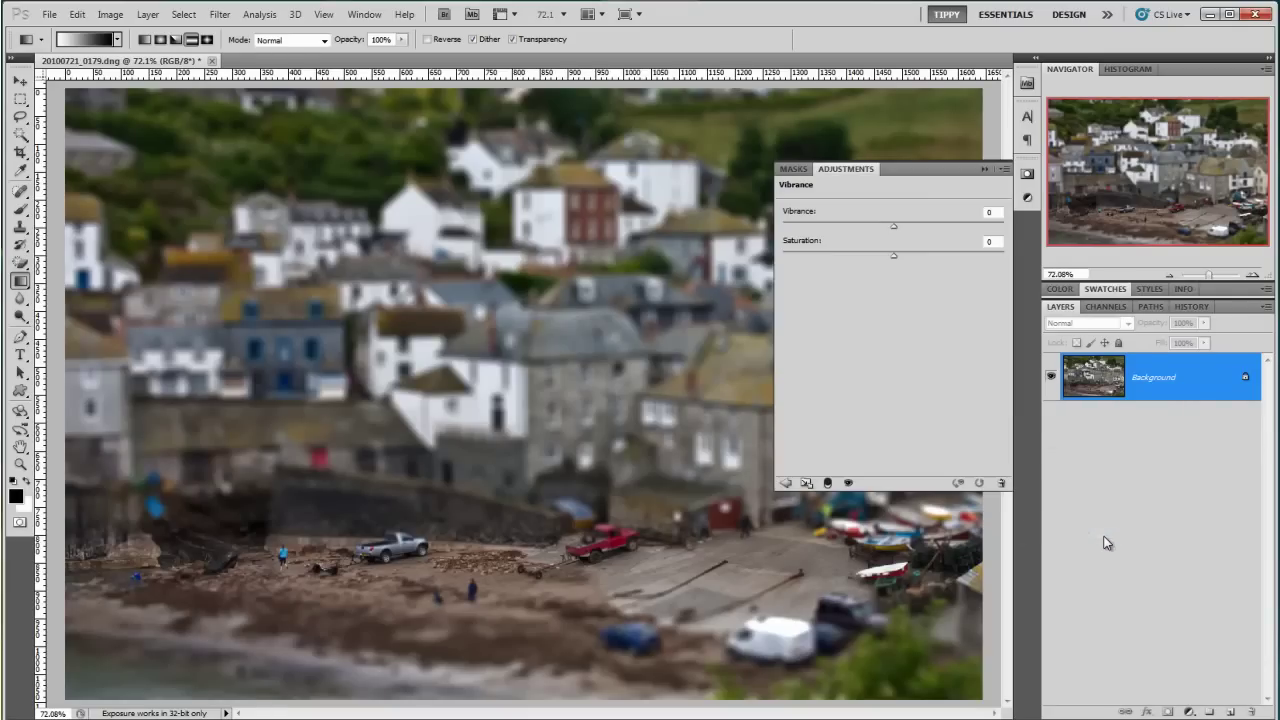
pyautogui.click(995, 227)
pyautogui.moveTo(997, 231); pyautogui.dragTo(1008, 230)
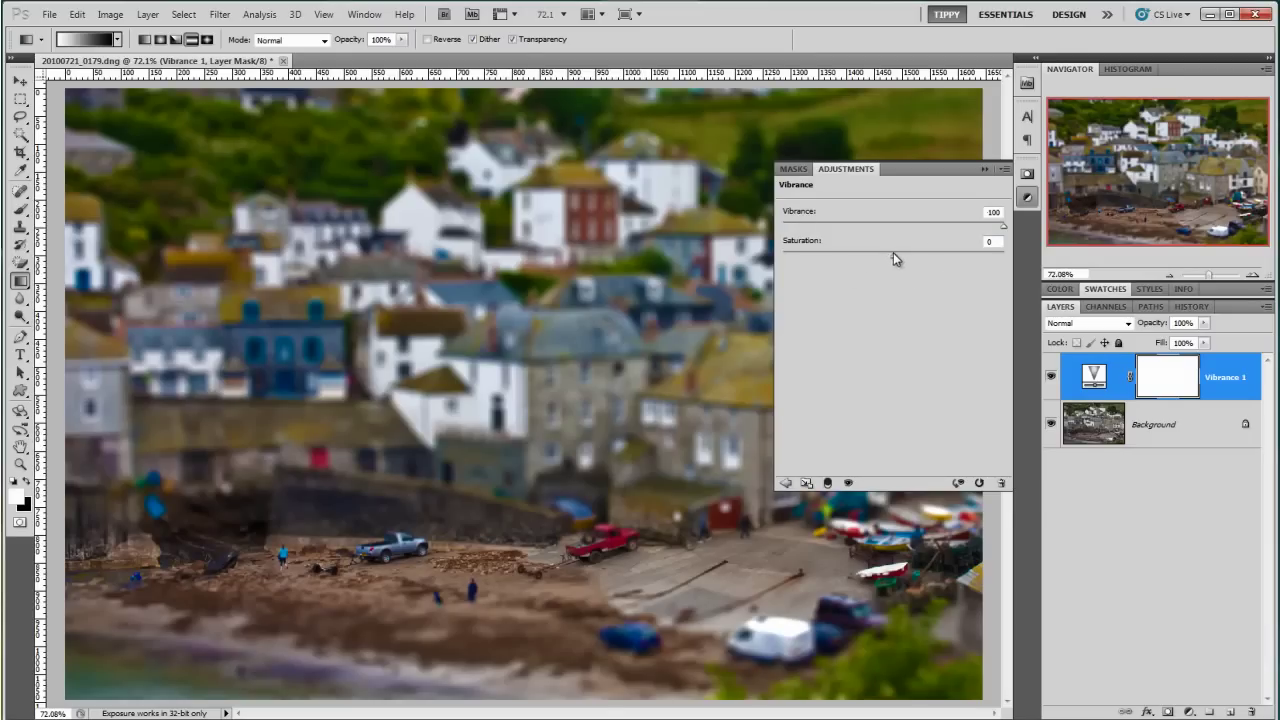
pyautogui.moveTo(894, 252); pyautogui.dragTo(928, 264)
# Step: Revert the image to the original Snapshot 1 in the History panel
pyautogui.click(985, 169)
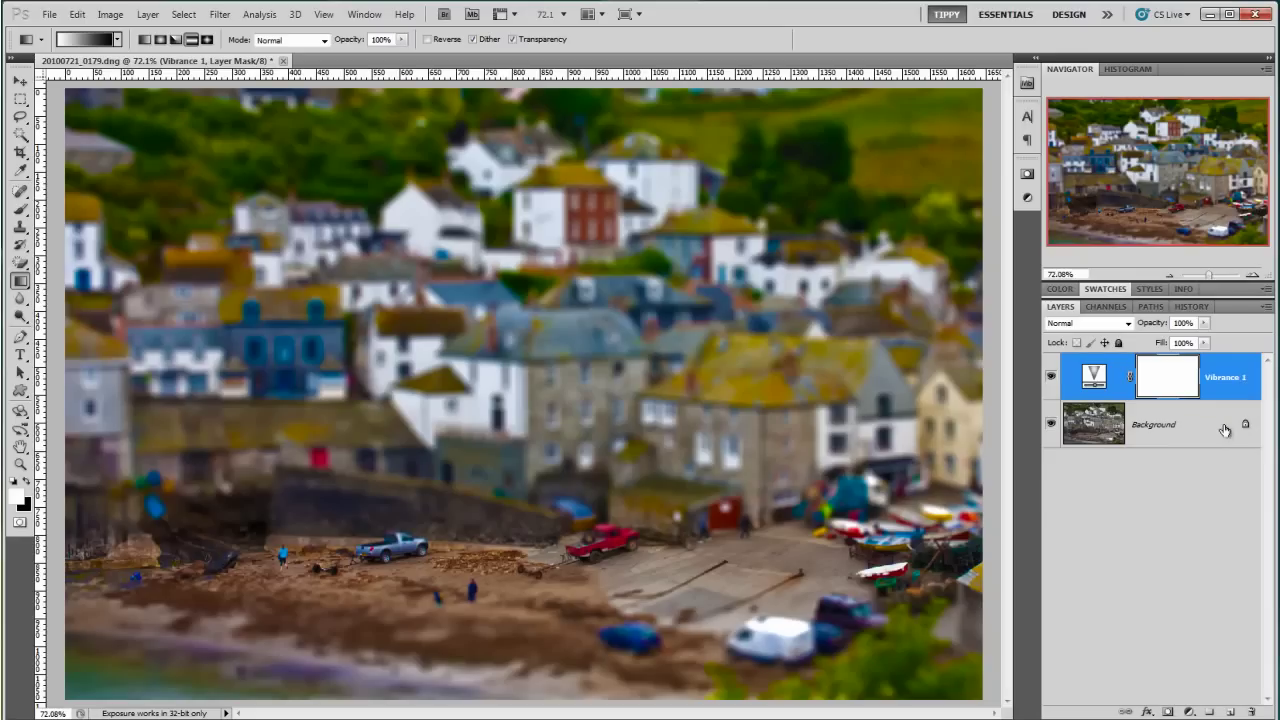
pyautogui.click(1192, 308)
pyautogui.click(1105, 345)
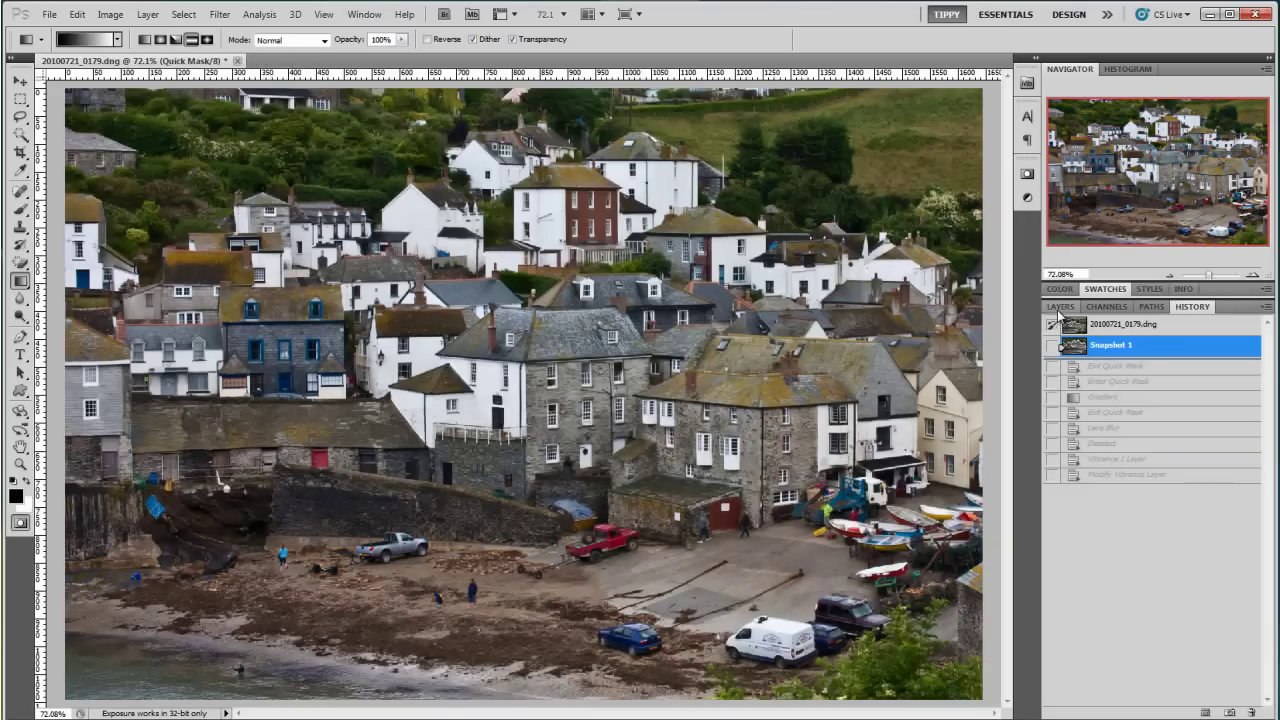
# Step: Redraw the Quick Mask gradient across the quayside, leaving a diagonal harbour band unmasked
pyautogui.click(1059, 307)
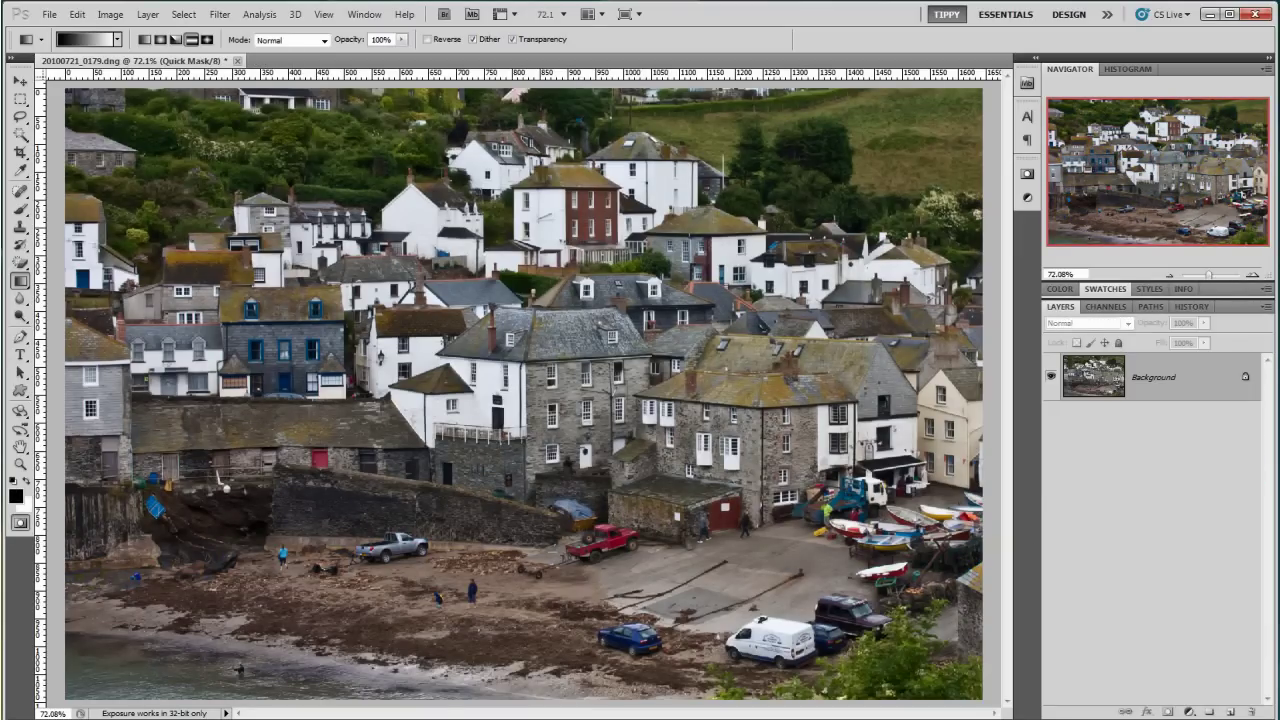
pyautogui.press('q')
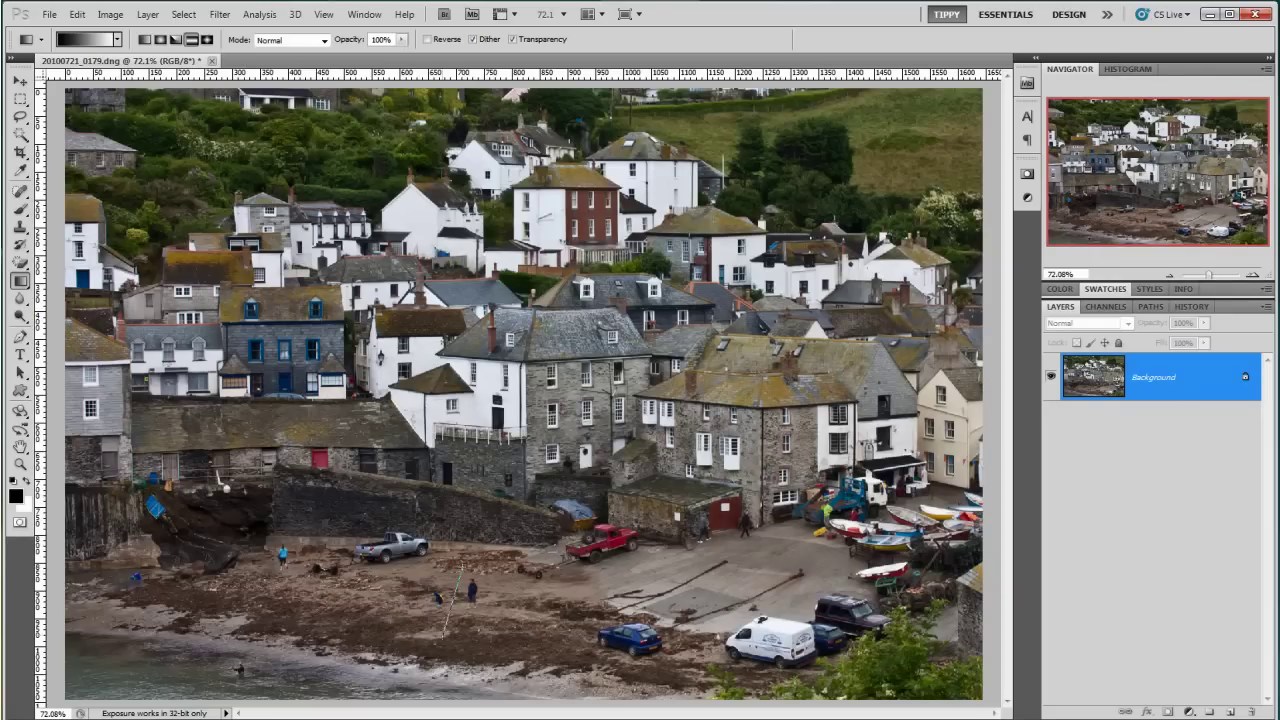
pyautogui.moveTo(460, 566); pyautogui.dragTo(438, 660)
pyautogui.press('q')
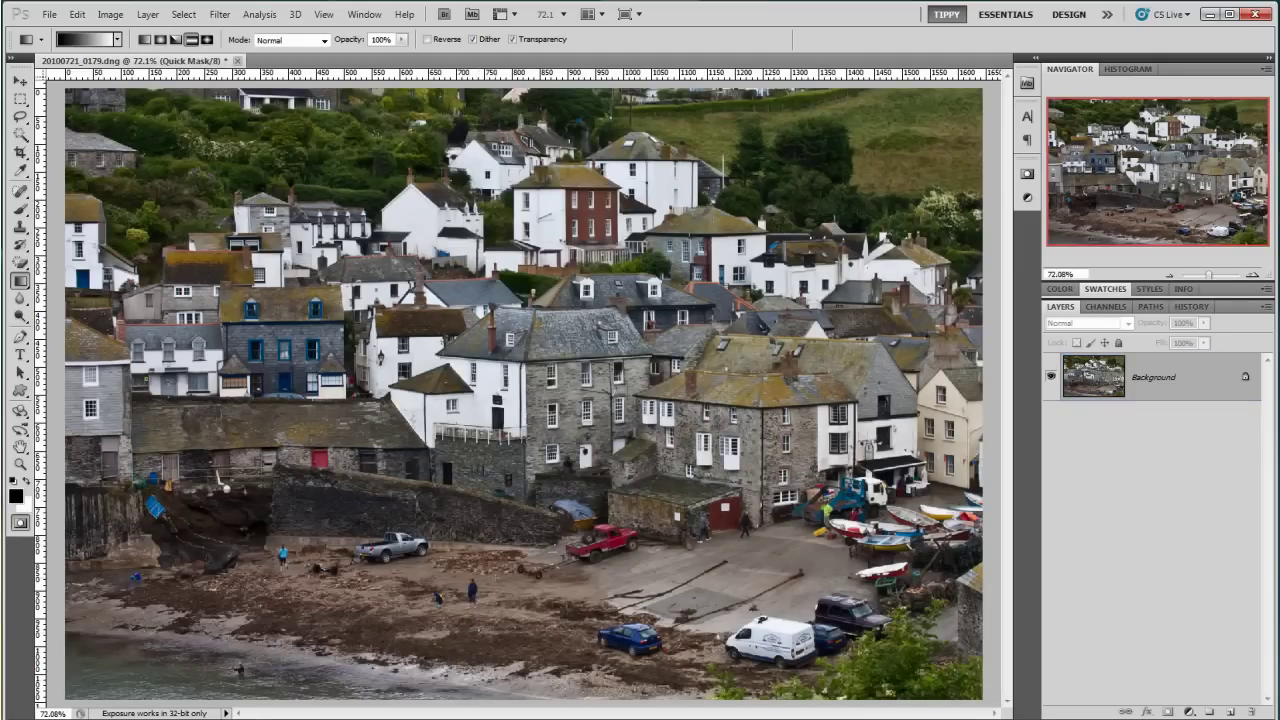
pyautogui.moveTo(462, 662)
pyautogui.mouseDown()
pyautogui.moveTo(493, 576)
pyautogui.moveTo(458, 610)
pyautogui.moveTo(440, 668)
pyautogui.mouseUp()
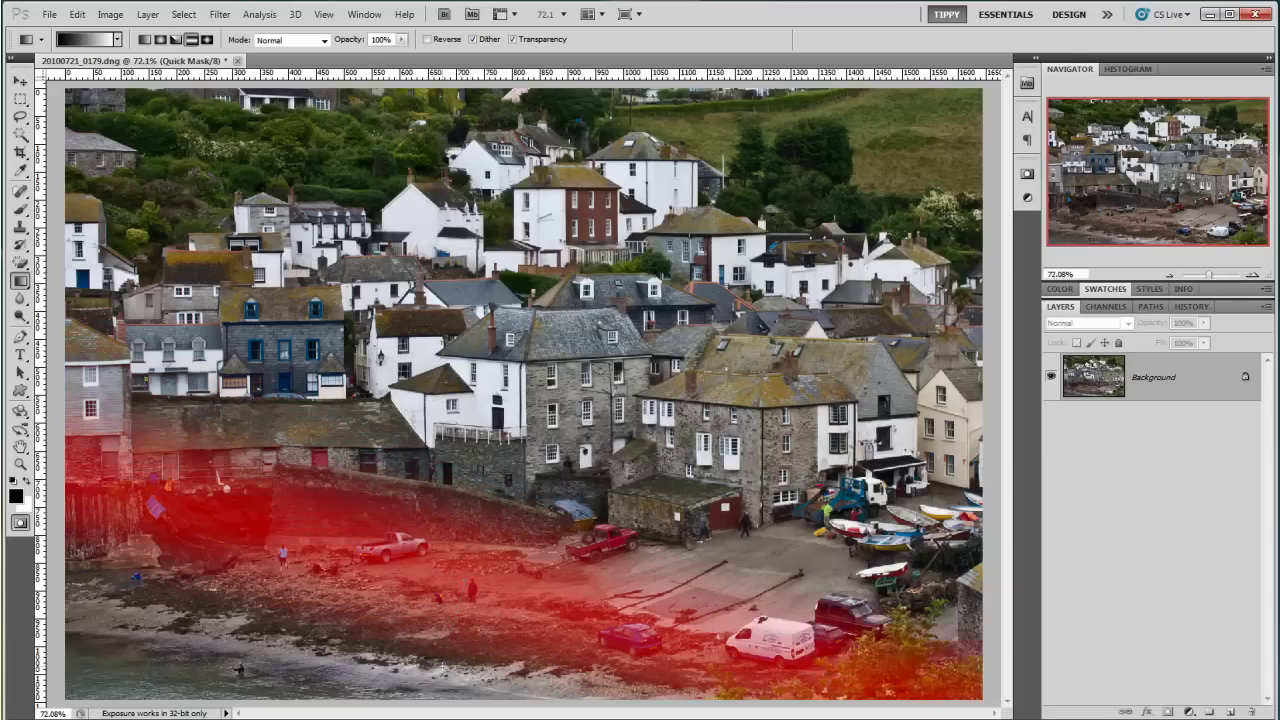
pyautogui.moveTo(455, 580); pyautogui.dragTo(433, 661)
pyautogui.moveTo(459, 618); pyautogui.dragTo(449, 681)
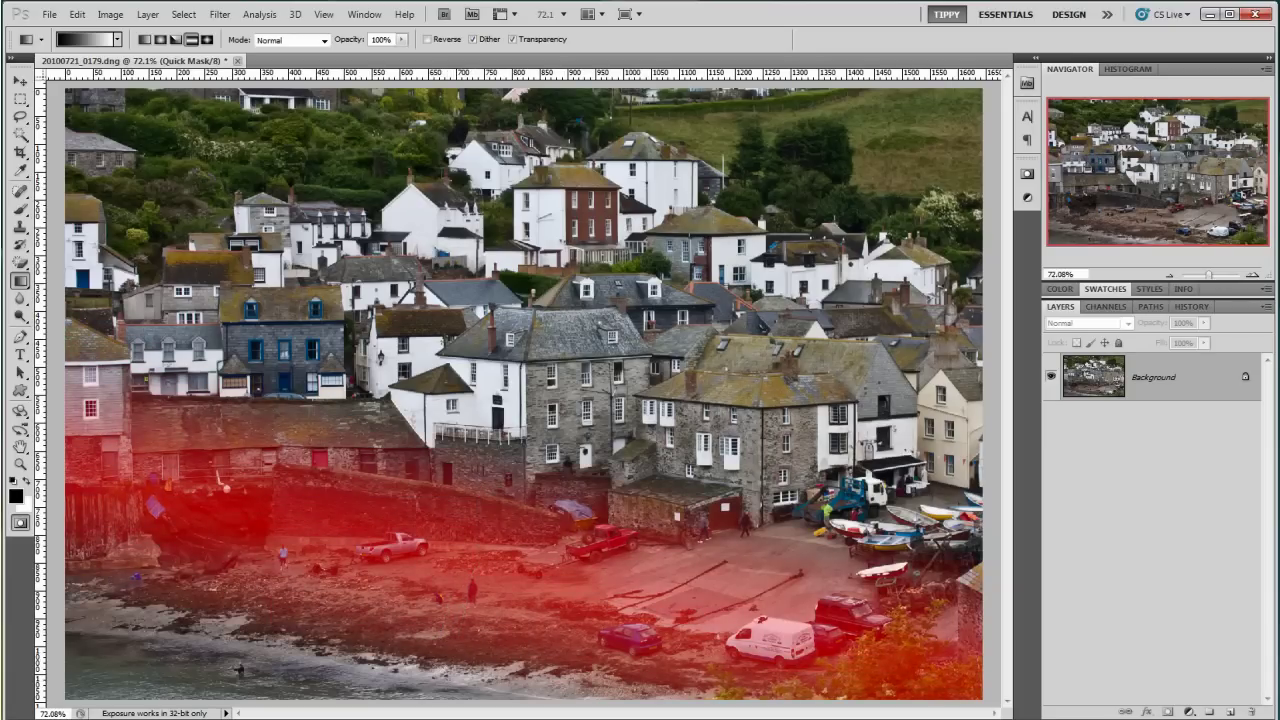
# Step: Turn the quick mask into a selection and apply Lens Blur with default iris settings
pyautogui.press('q')
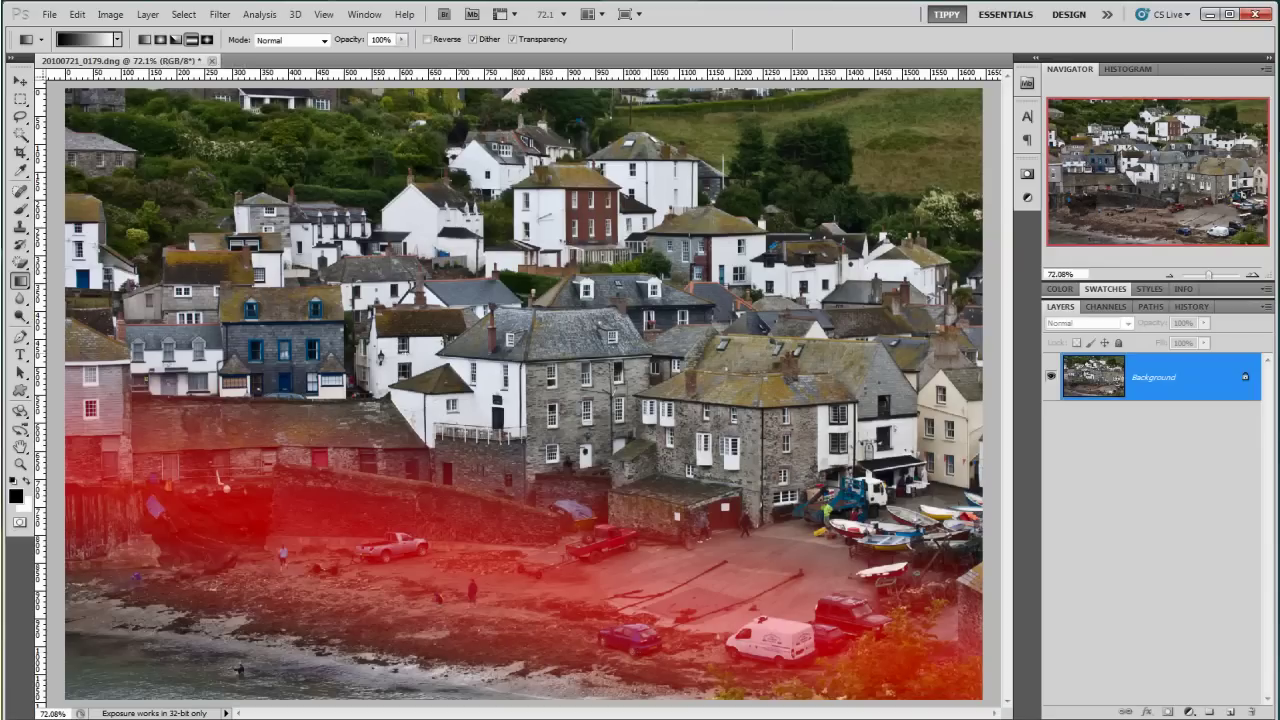
pyautogui.click(220, 15)
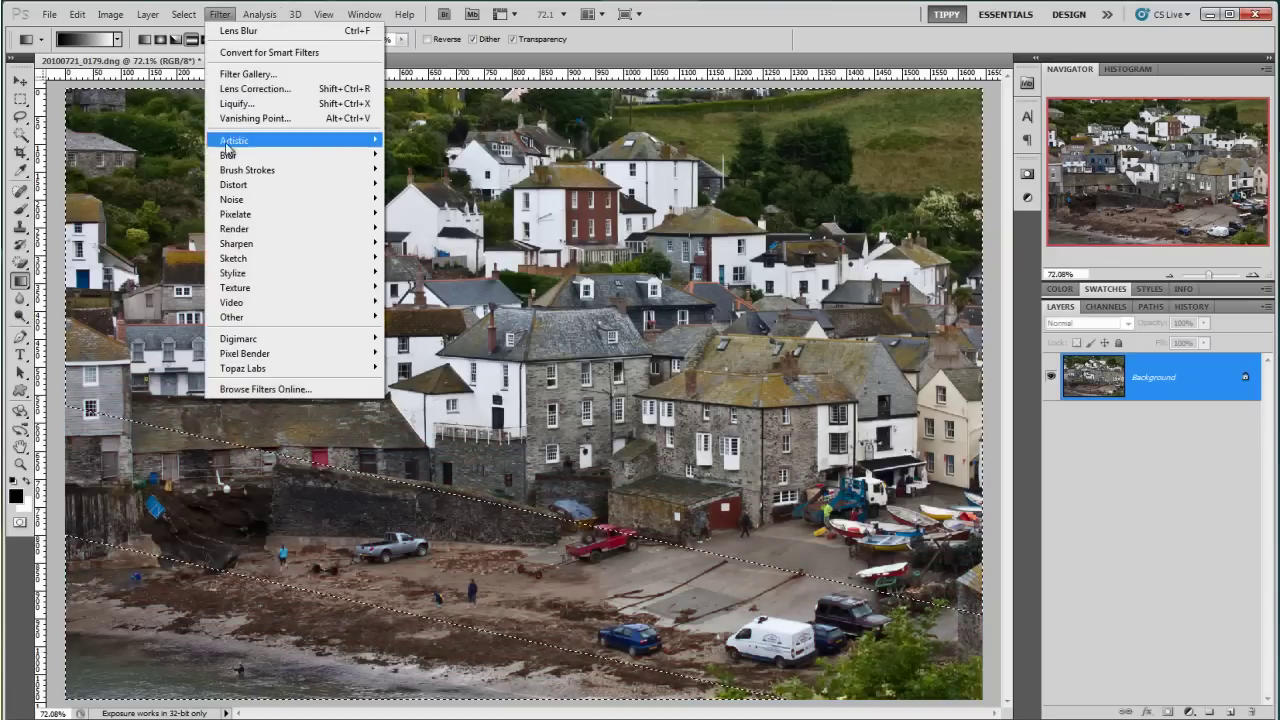
pyautogui.moveTo(228, 155)
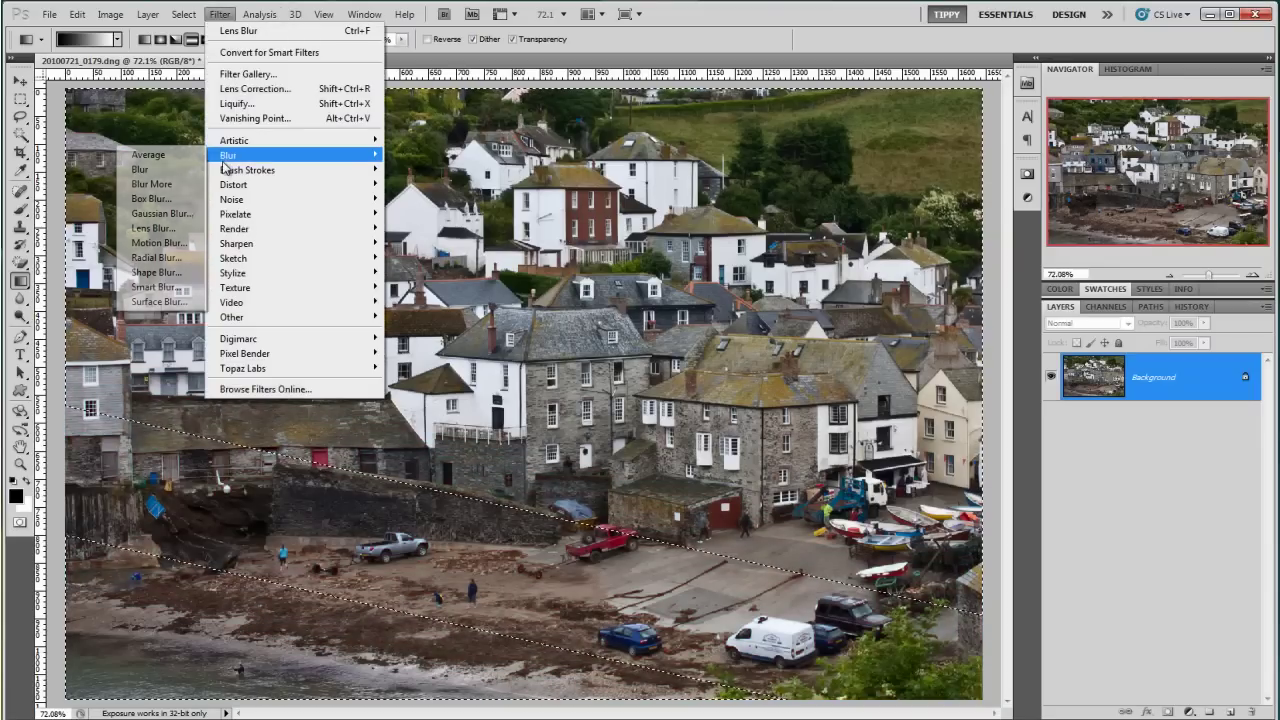
pyautogui.click(141, 231)
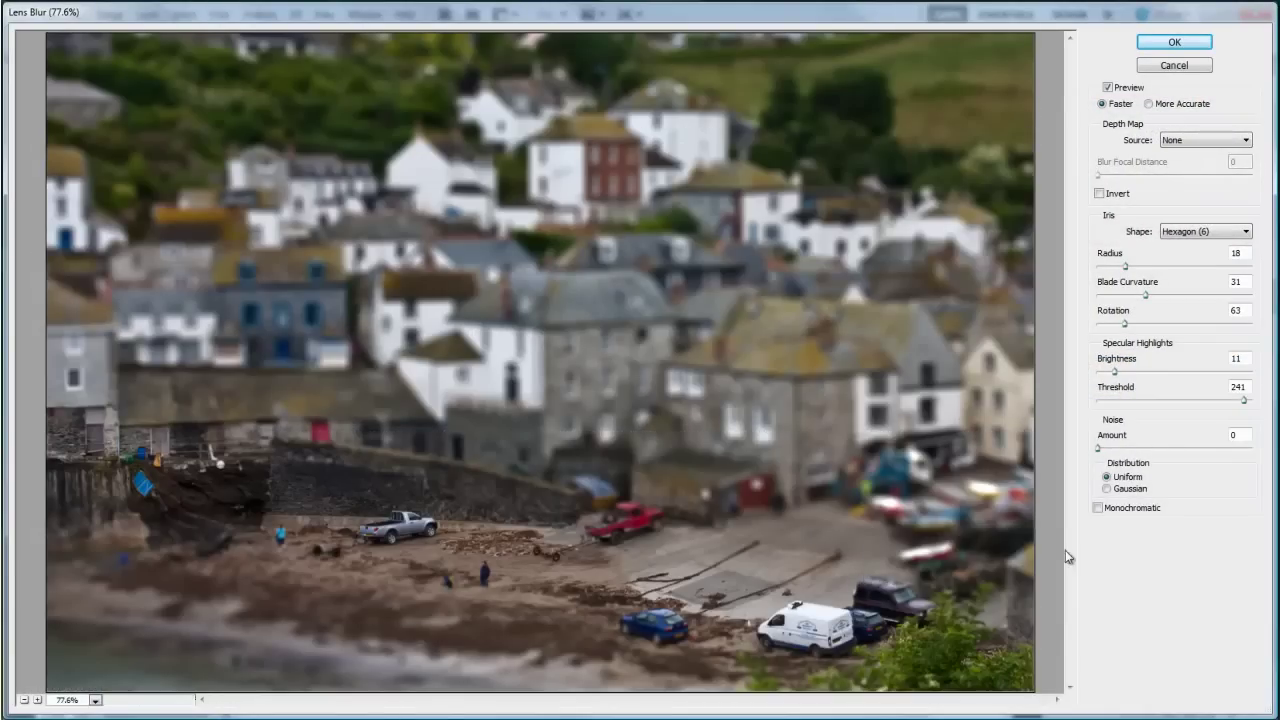
pyautogui.click(1174, 42)
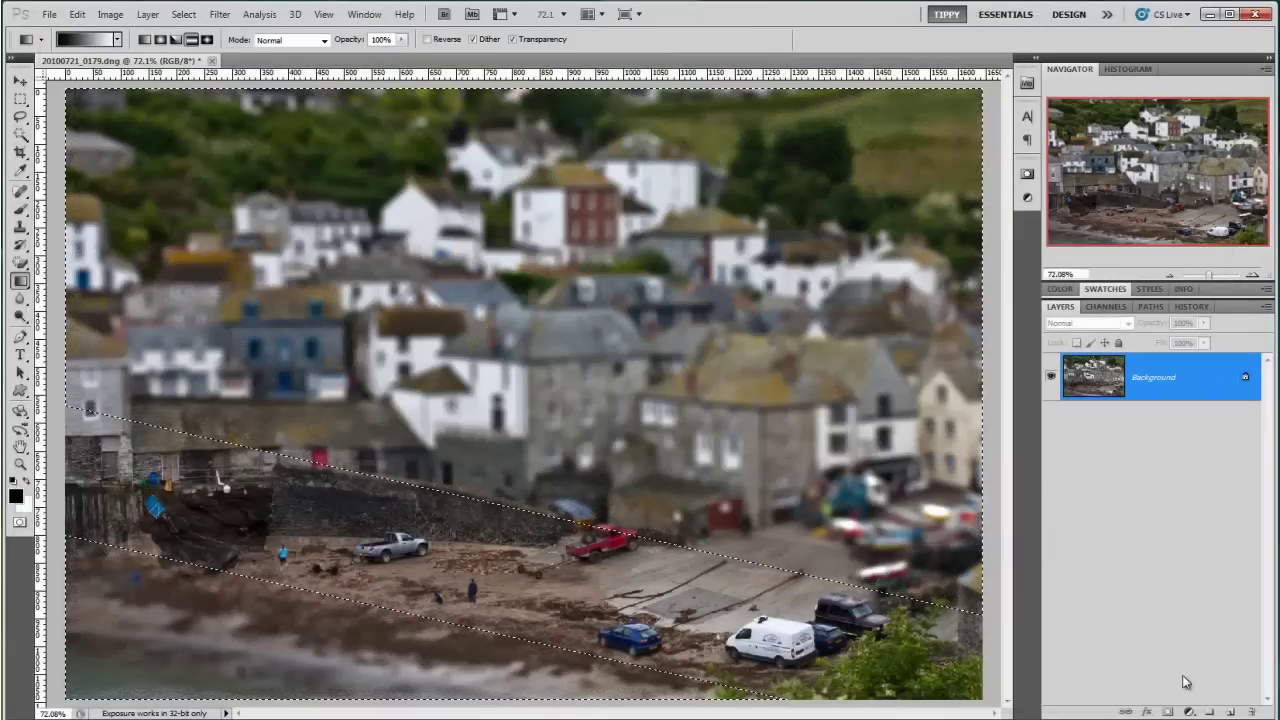
# Step: Deselect and add a Vibrance adjustment layer set to Vibrance +94 and Saturation +32
pyautogui.click(1190, 711)
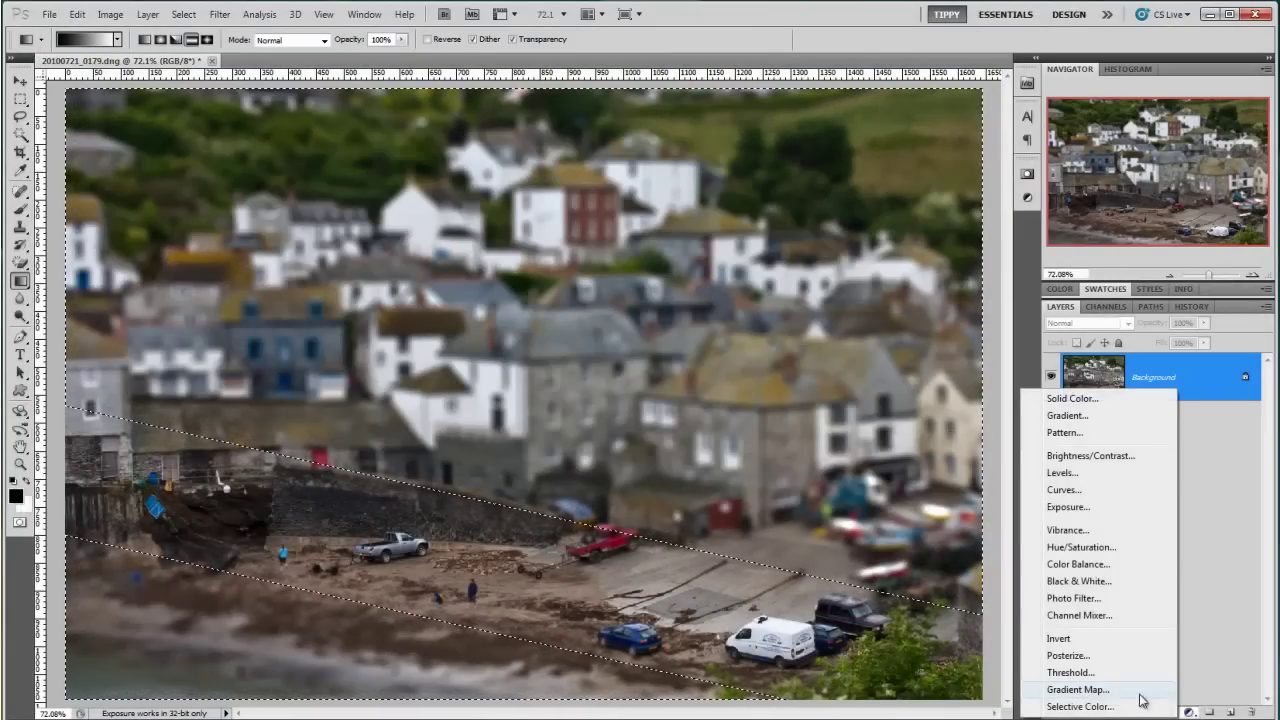
pyautogui.click(1214, 583)
pyautogui.hotkey('ctrl', 'd')
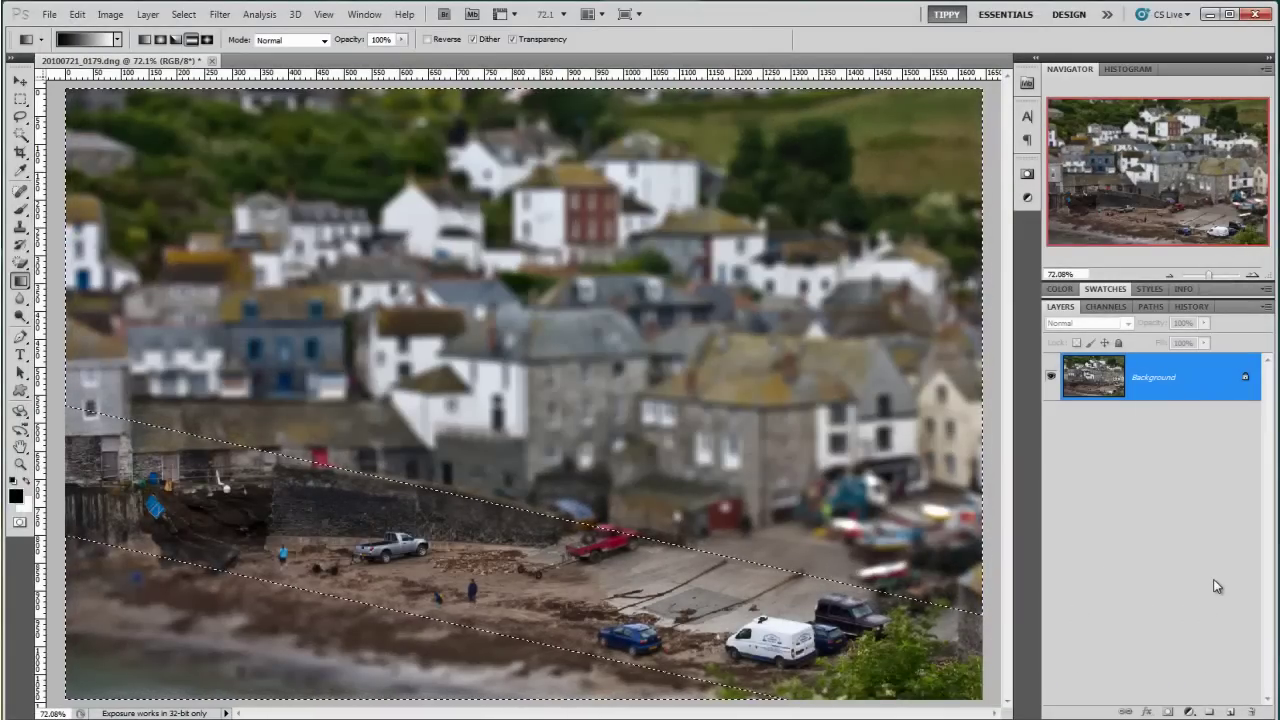
pyautogui.click(1190, 711)
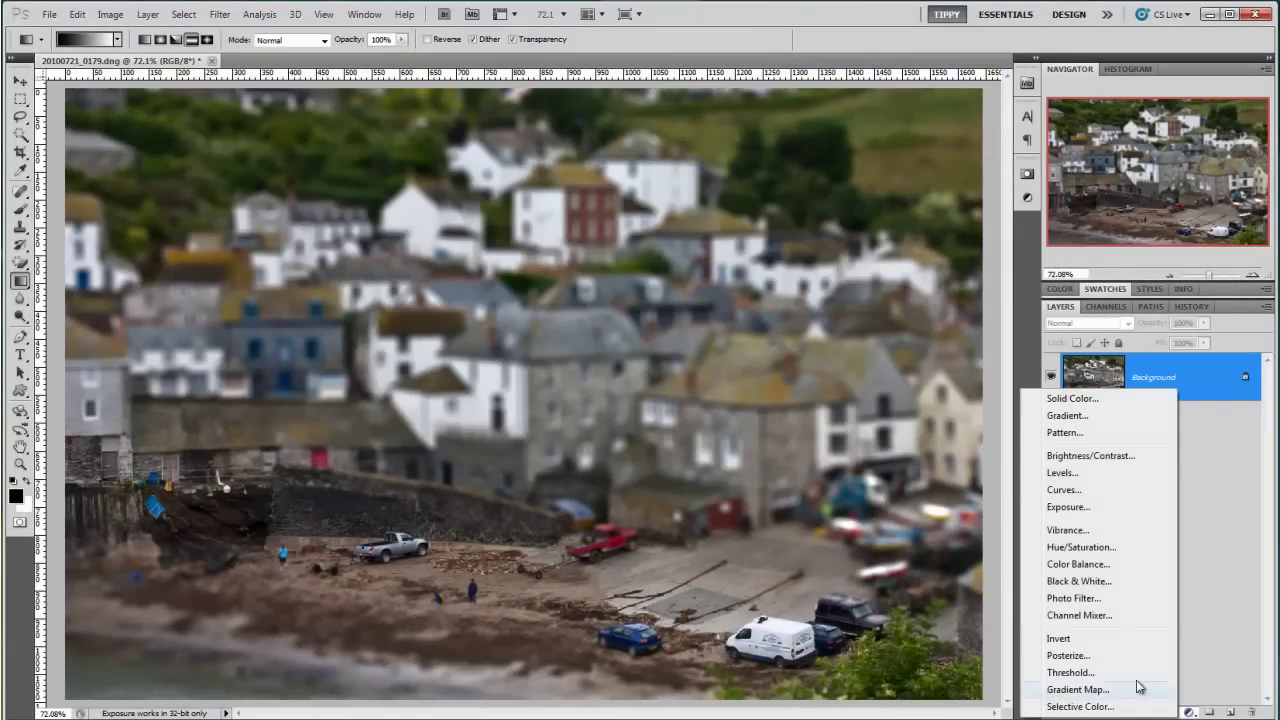
pyautogui.click(1068, 530)
pyautogui.click(996, 226)
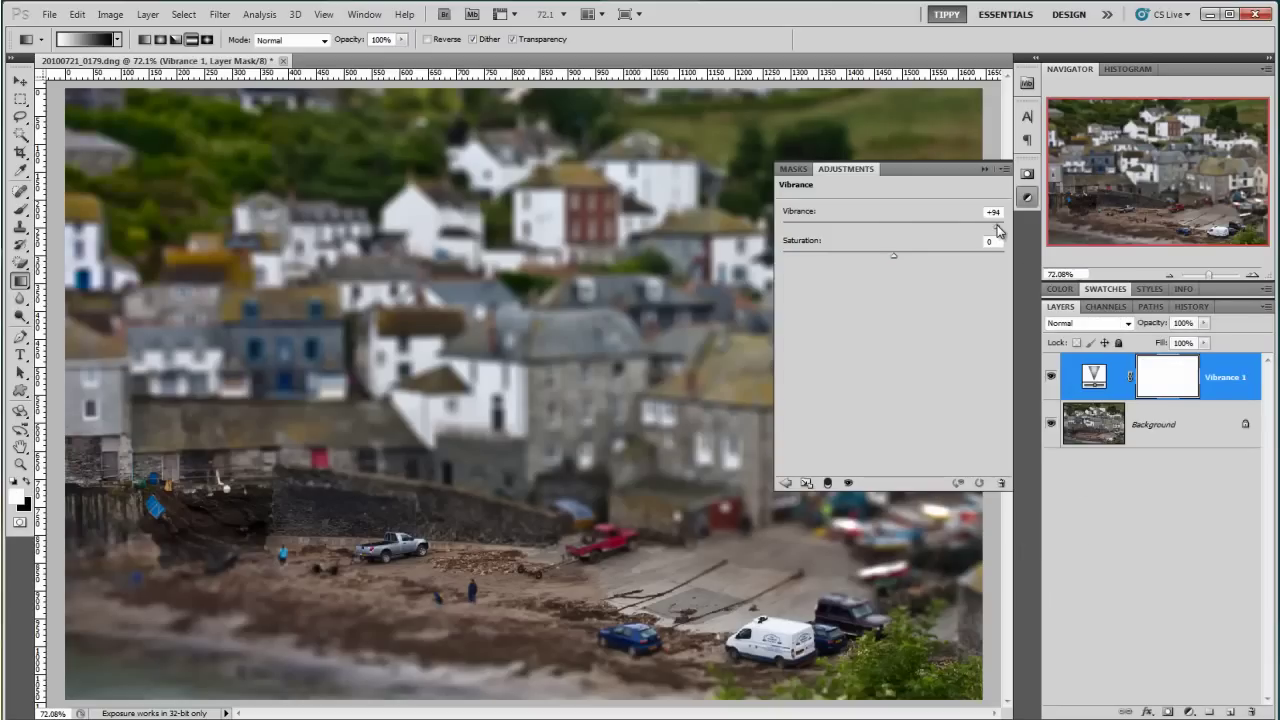
pyautogui.click(928, 257)
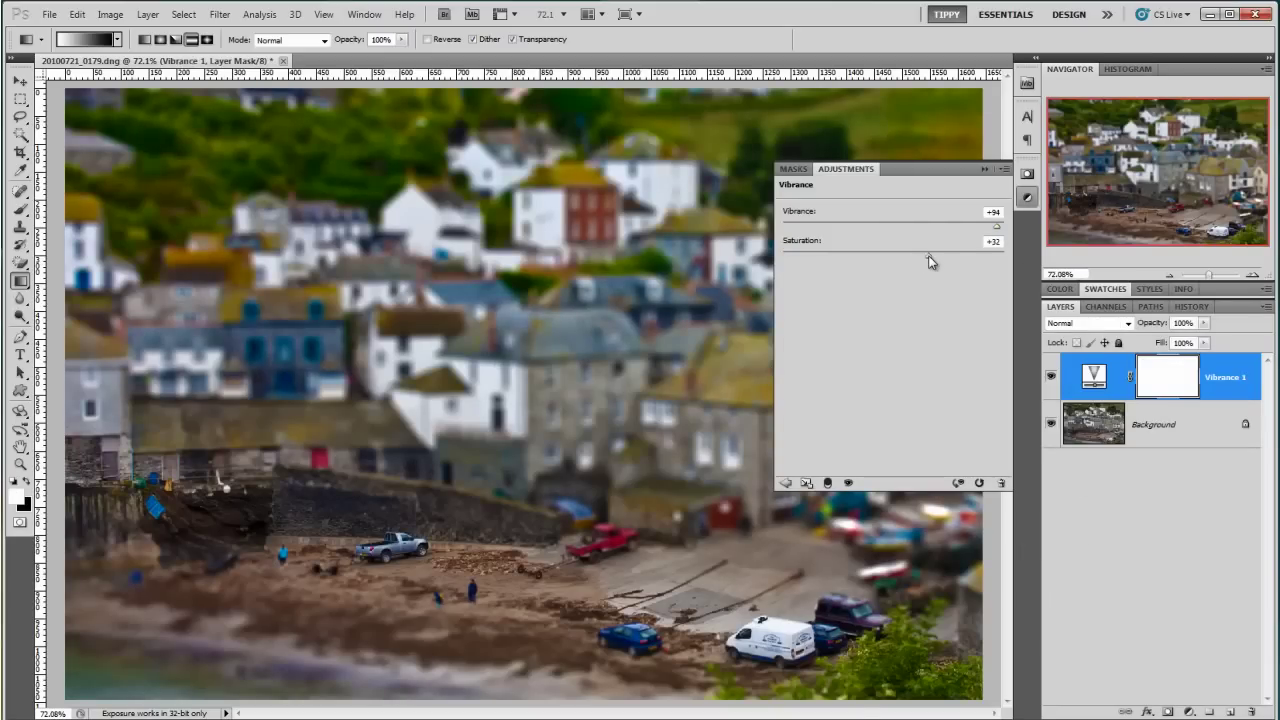
pyautogui.click(986, 169)
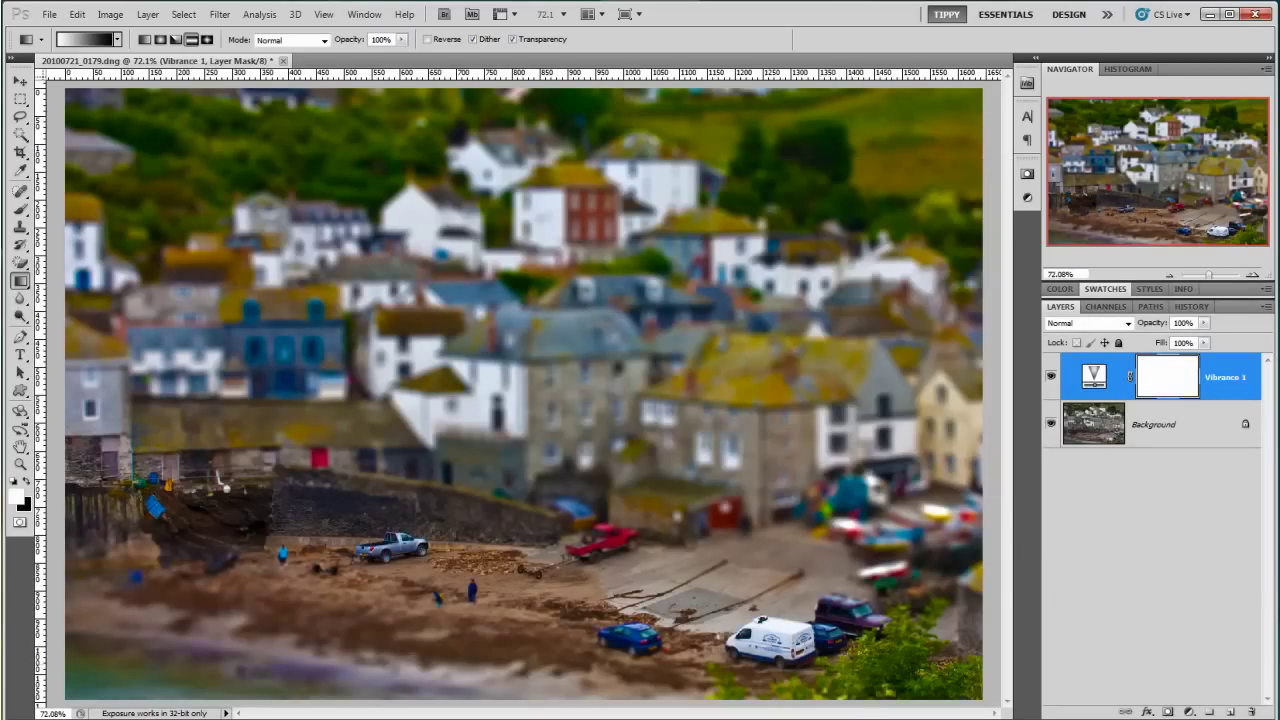